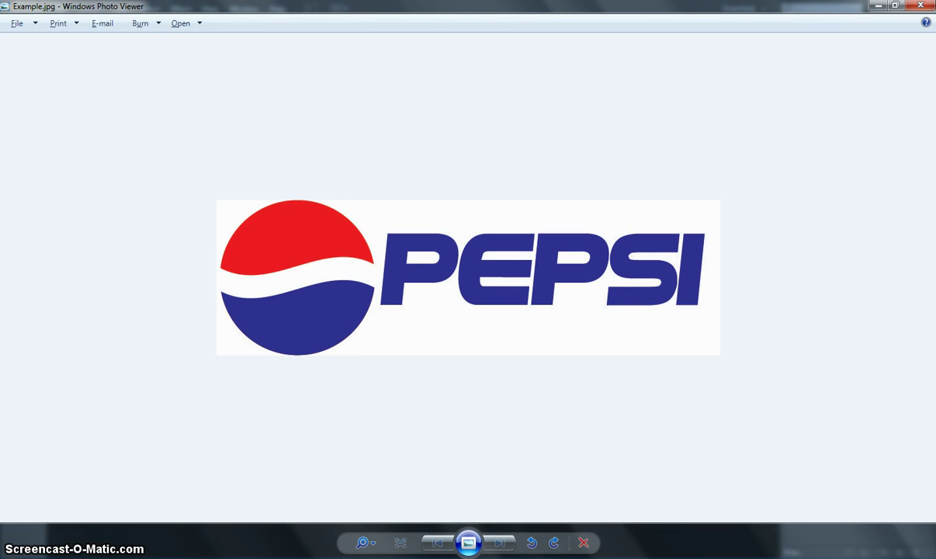
Leave the Example.jpg Pepsi reference in Photo Viewer and switch to Illustrator
key(alt+Tab)
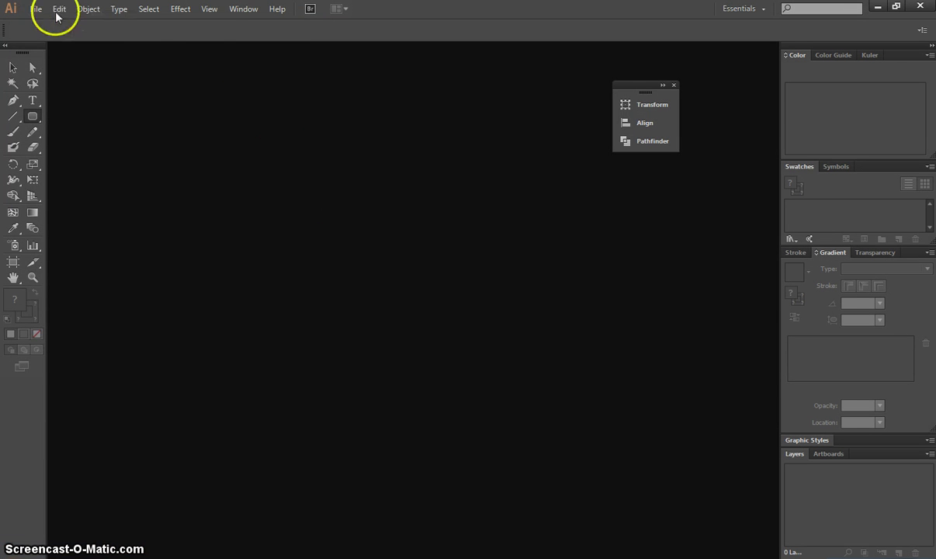
Set up a new document named Pepsi Logo: Print profile, A4 landscape, 3 mm bleed
click(36, 8)
click(48, 23)
click(423, 165)
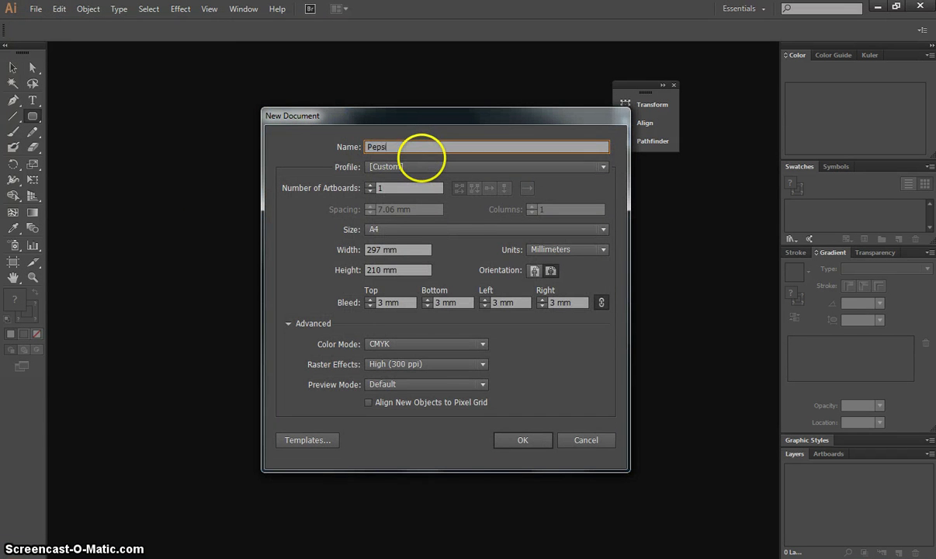
click(473, 166)
click(469, 200)
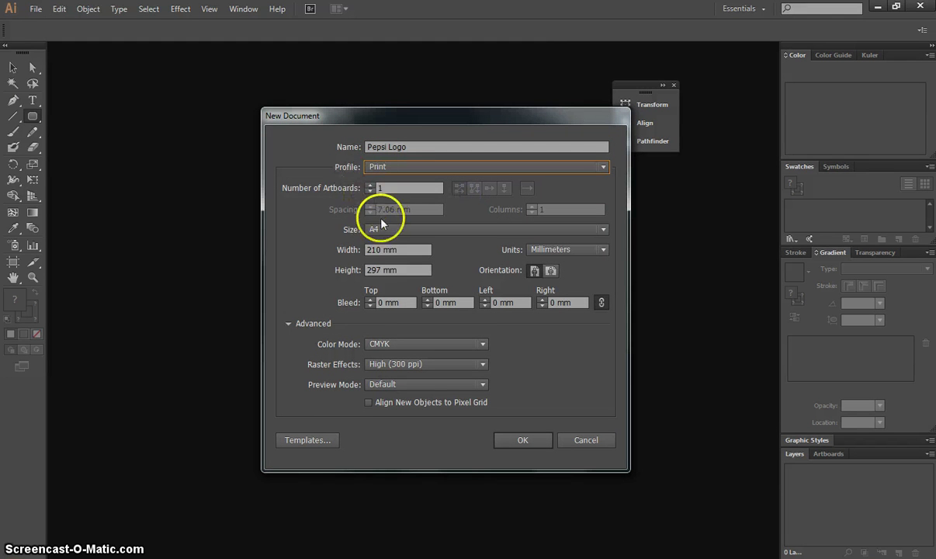
click(549, 271)
click(370, 300)
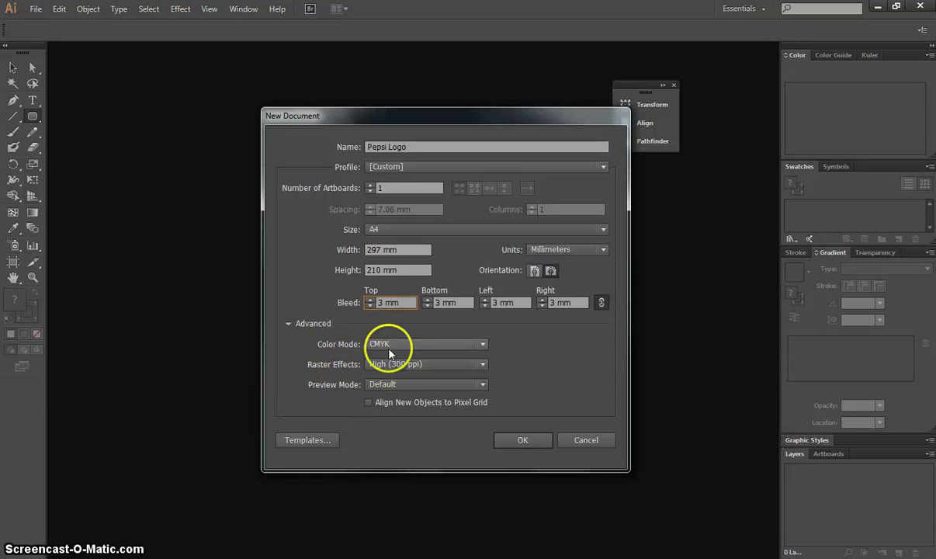
Create the document and draw a red, stroke-free circle of about 82 mm left of centre
click(522, 440)
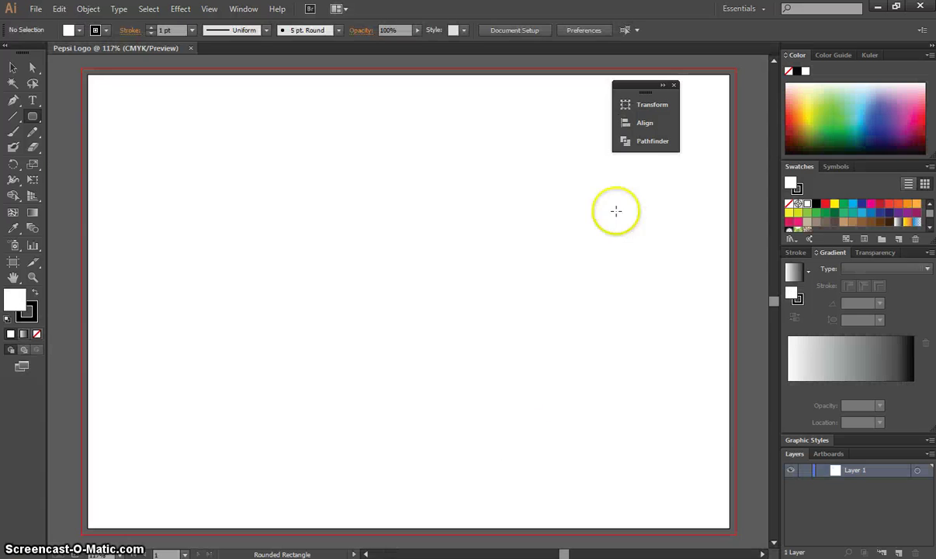
click(673, 84)
drag(33, 116, 108, 155)
click(78, 29)
click(43, 53)
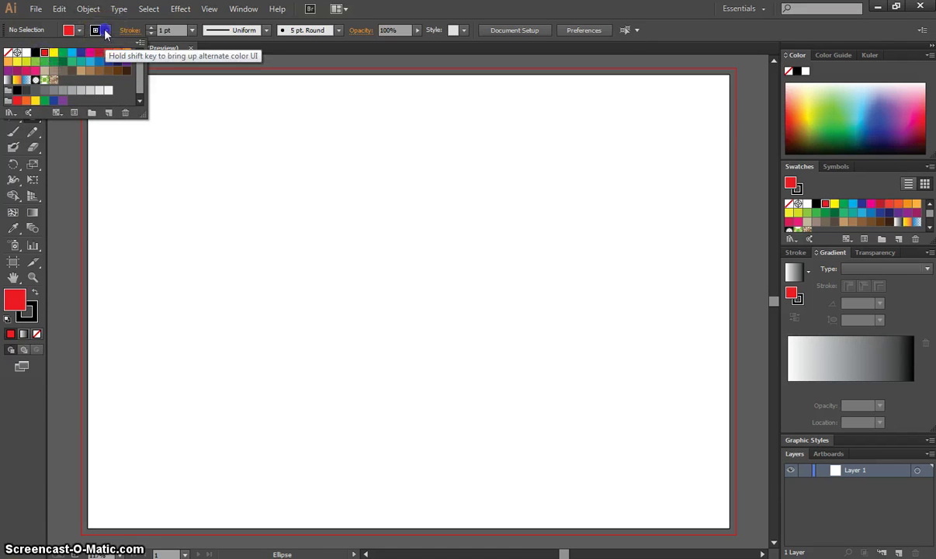
click(106, 29)
click(8, 52)
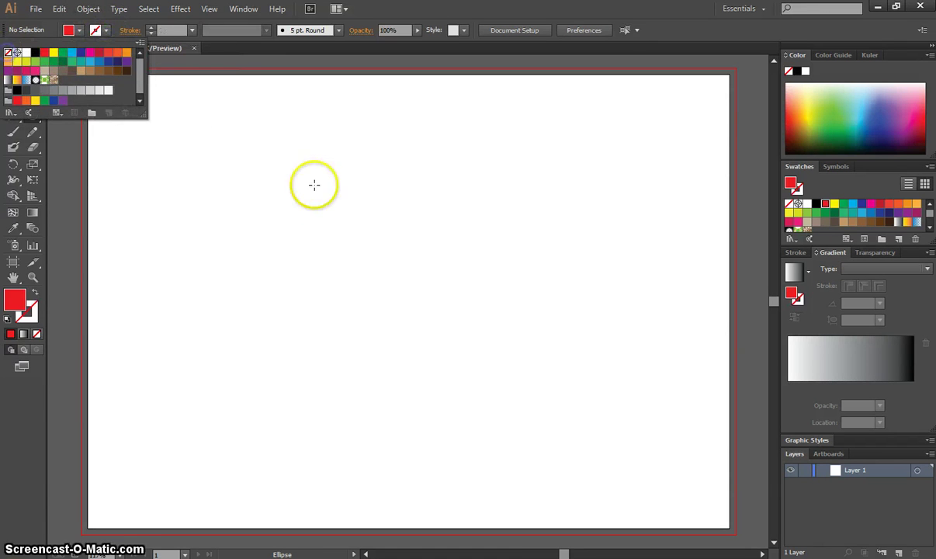
click(365, 293)
drag(275, 183, 448, 360)
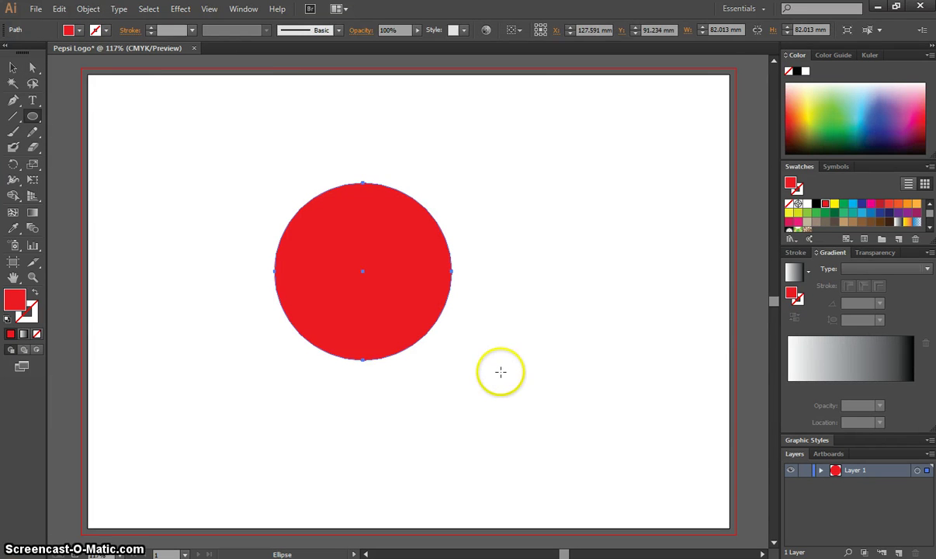
Alt-drag a copy of the red circle and colour the copy dark blue
click(14, 70)
click(14, 70)
click(359, 245)
drag(366, 244, 383, 224)
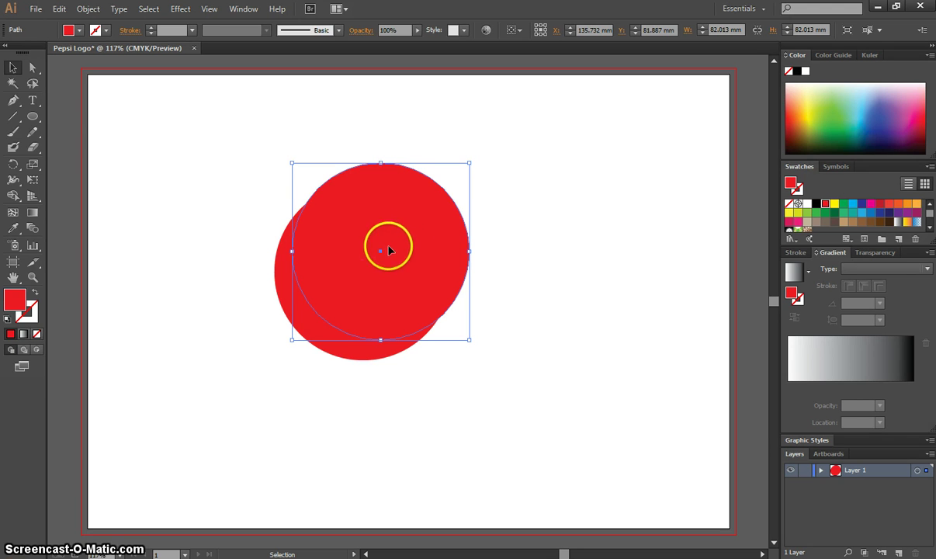
click(861, 206)
drag(411, 227, 603, 194)
Select both circles and align their horizontal and vertical centres so blue covers red
drag(305, 139, 594, 286)
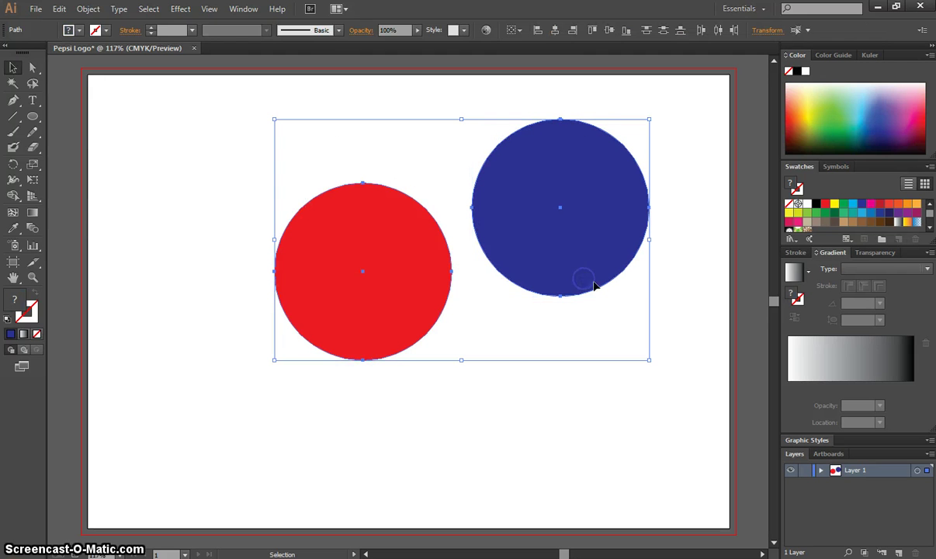
click(148, 8)
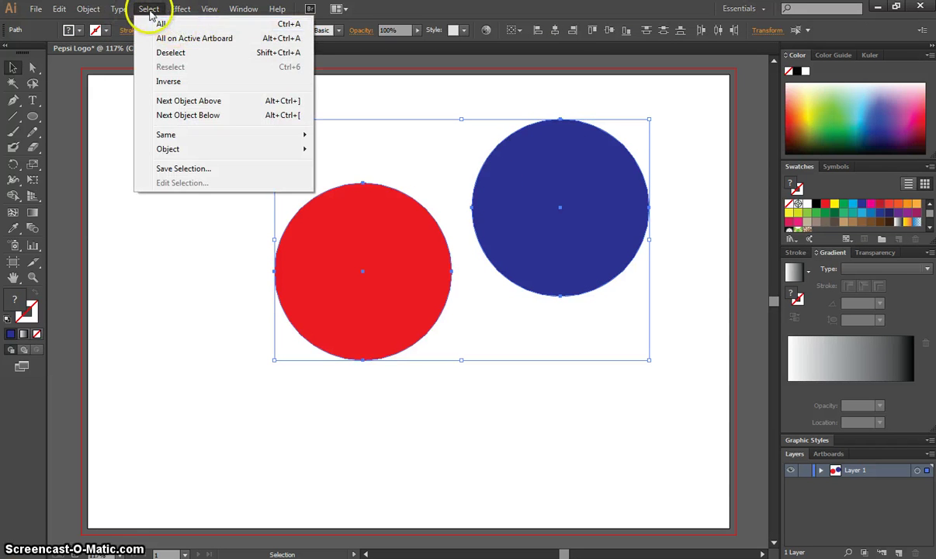
click(147, 9)
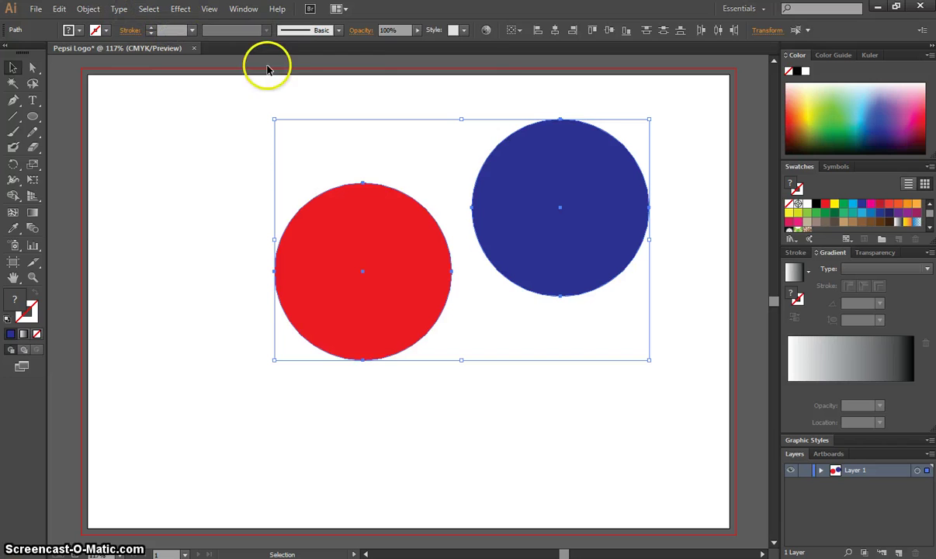
click(555, 31)
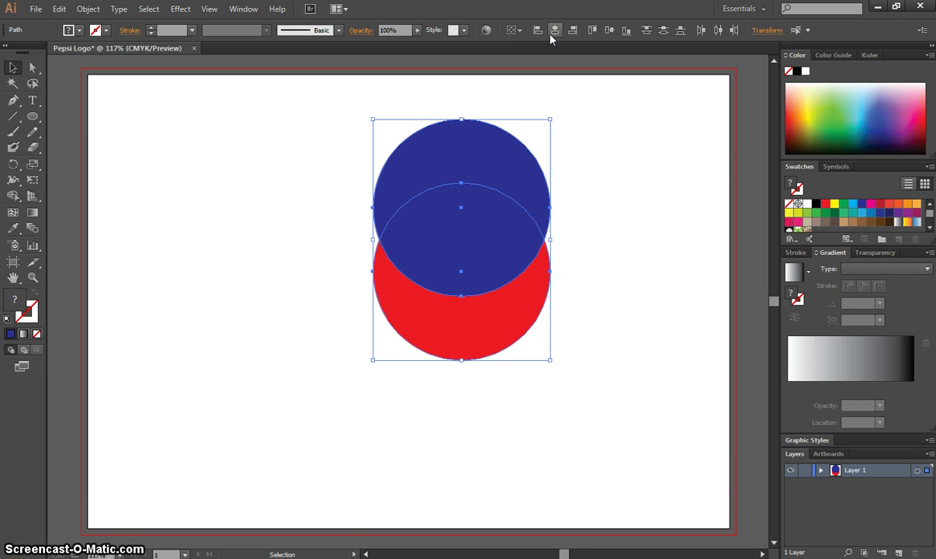
click(610, 31)
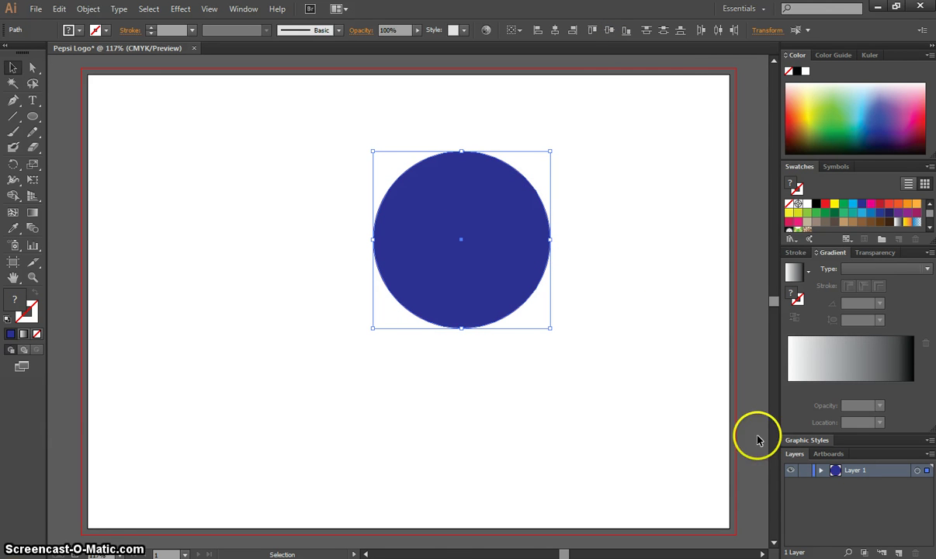
Expand Layer 1 and draw a rectangle of about 140.5 × 61.8 mm over the circles' top half
click(821, 472)
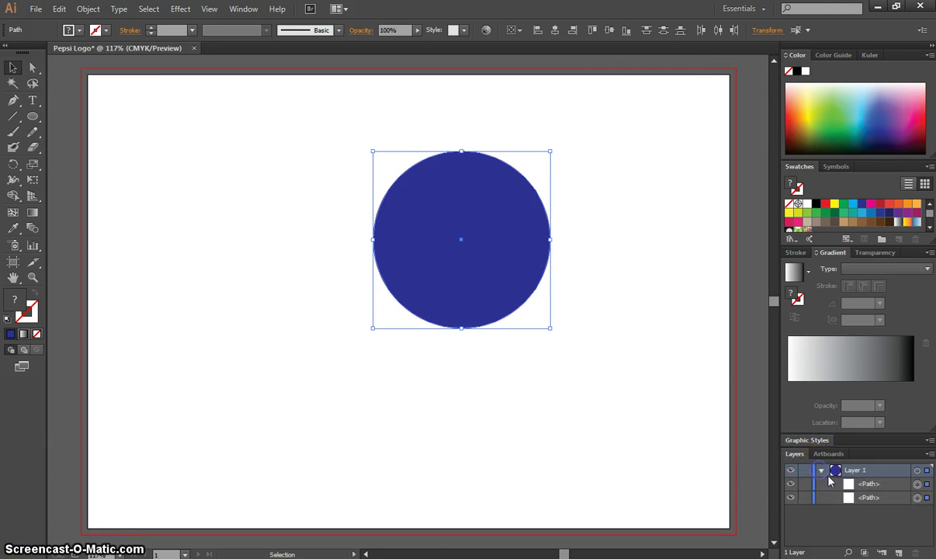
click(873, 498)
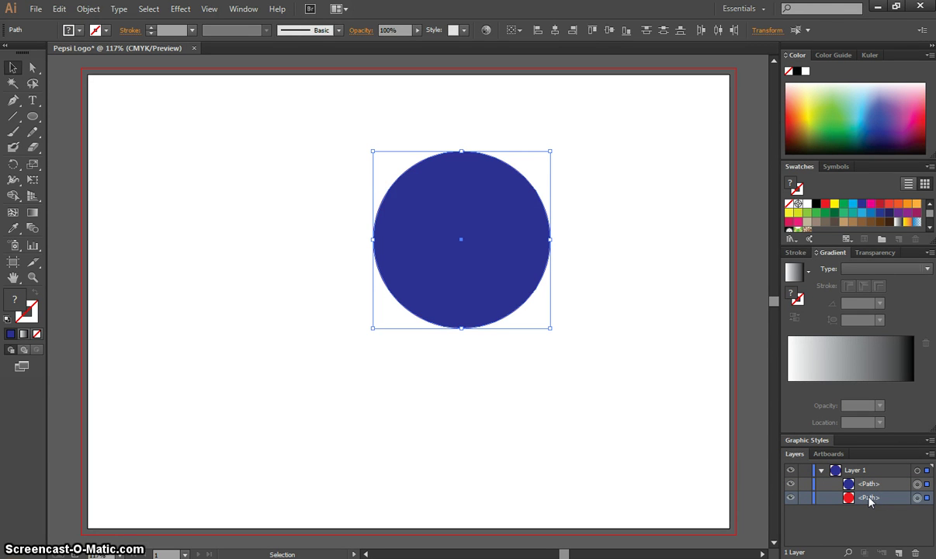
click(871, 495)
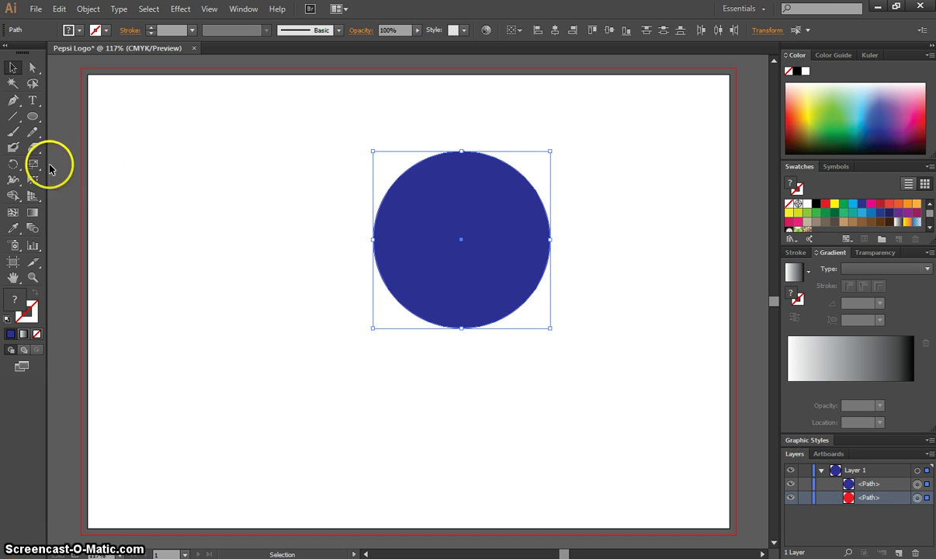
drag(33, 117, 98, 116)
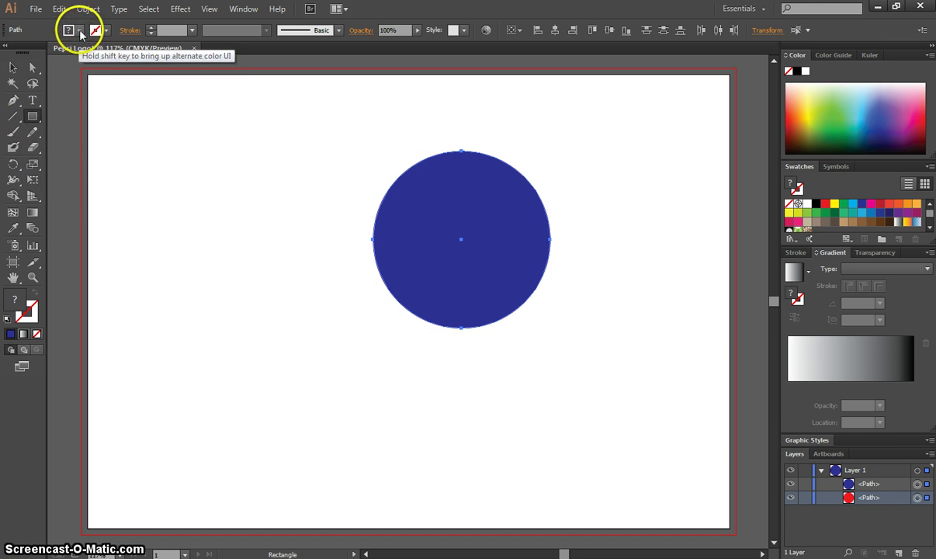
drag(308, 106, 612, 242)
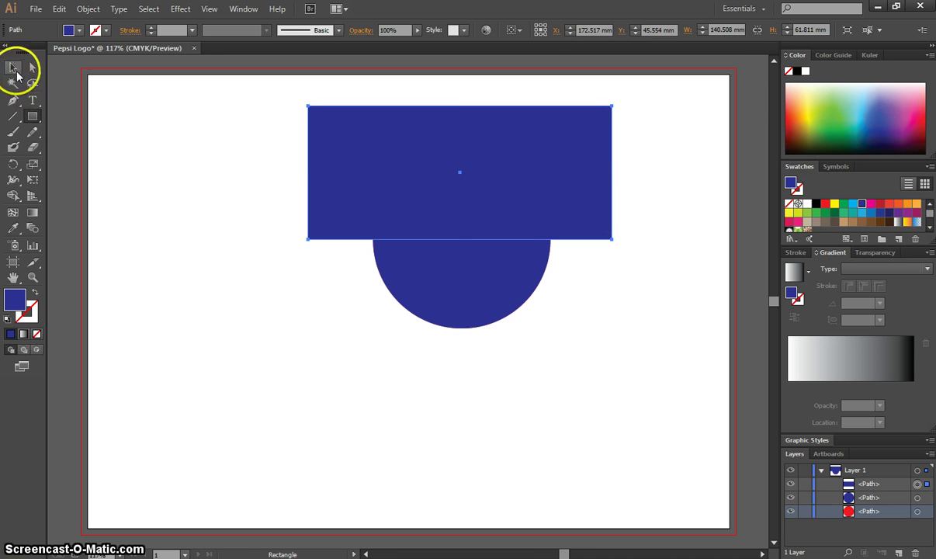
Select the rectangle and blue circle and apply Pathfinder Minus Front to remove the blue top half
click(12, 68)
click(180, 141)
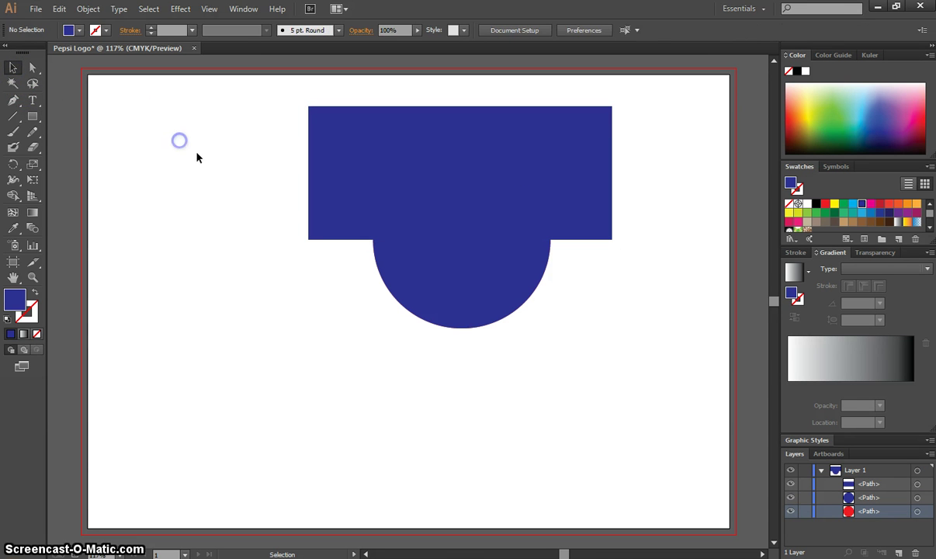
click(438, 159)
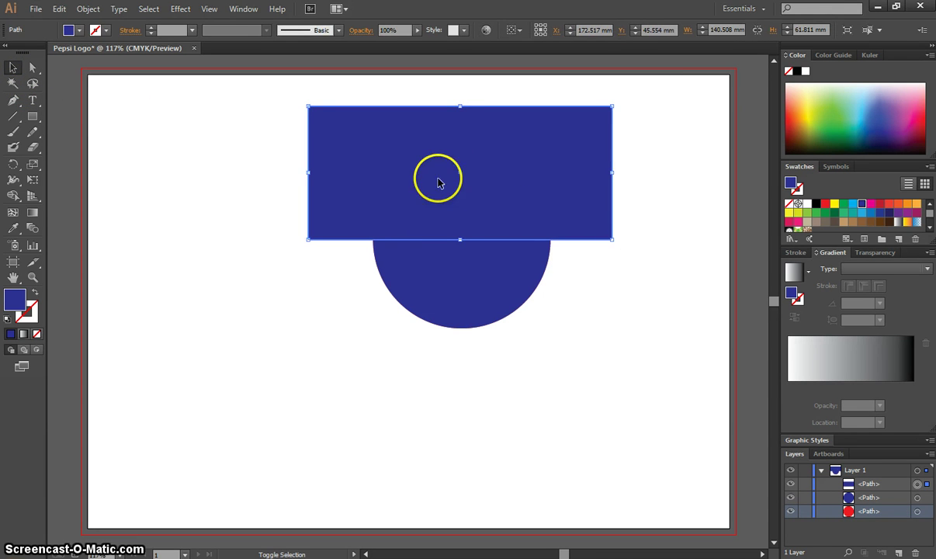
shift+click(447, 268)
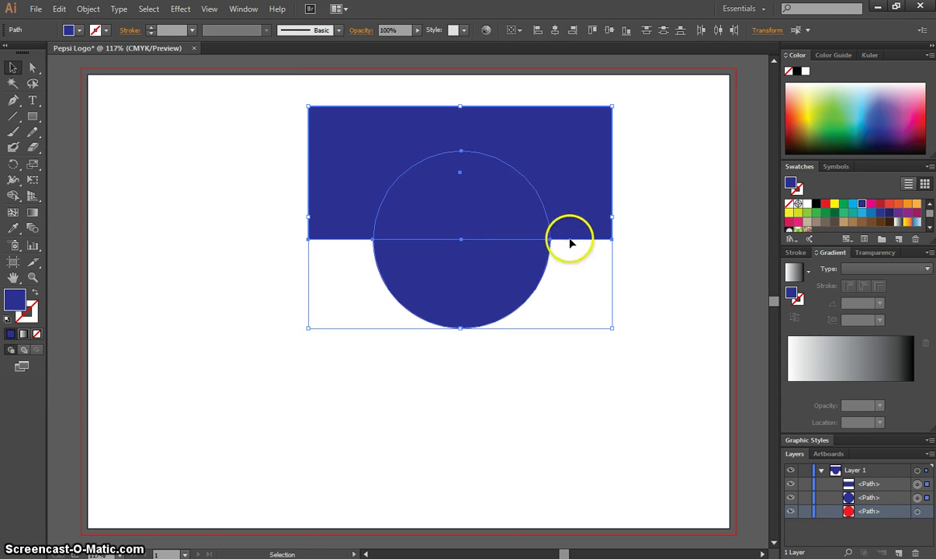
click(243, 8)
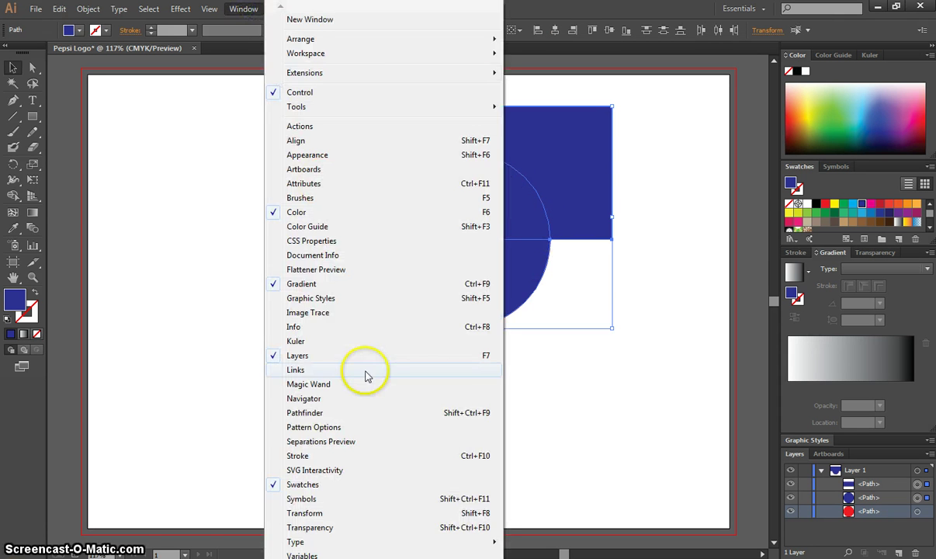
click(356, 413)
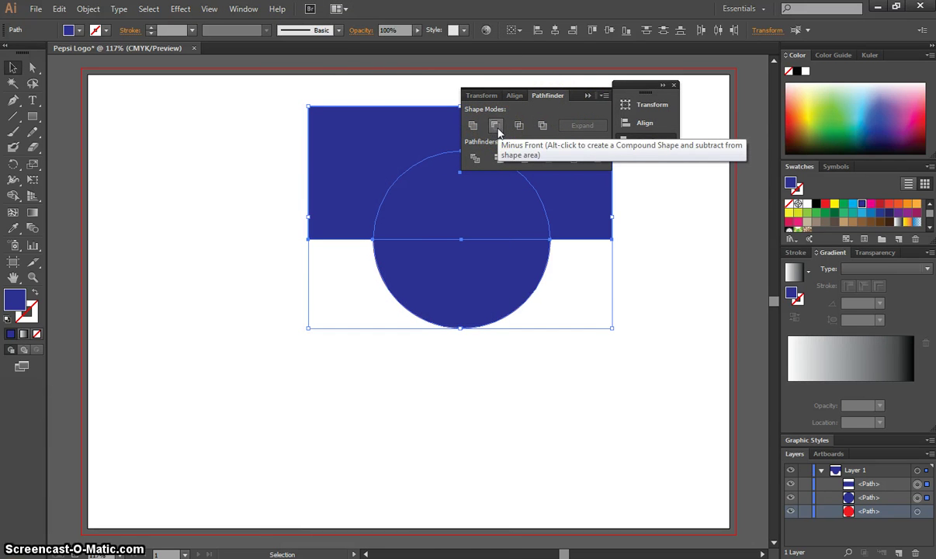
click(497, 132)
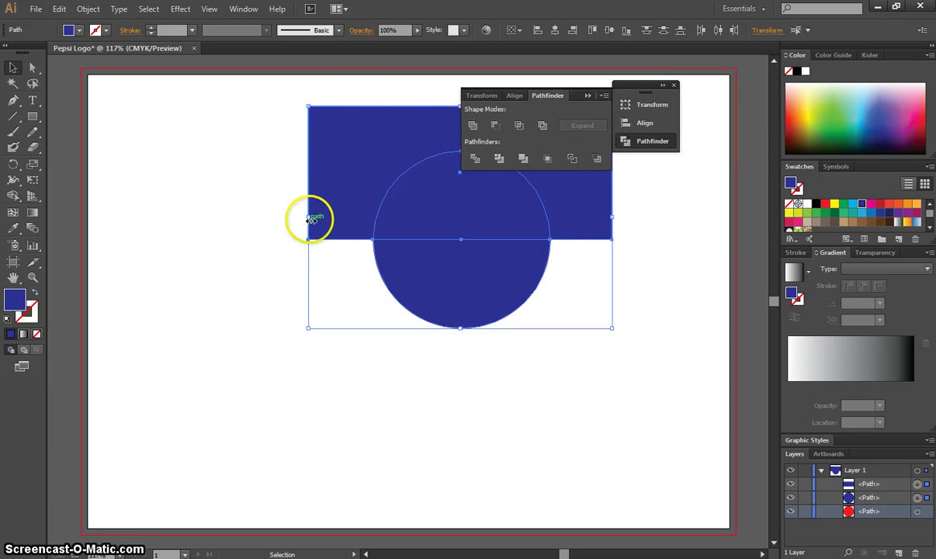
click(493, 127)
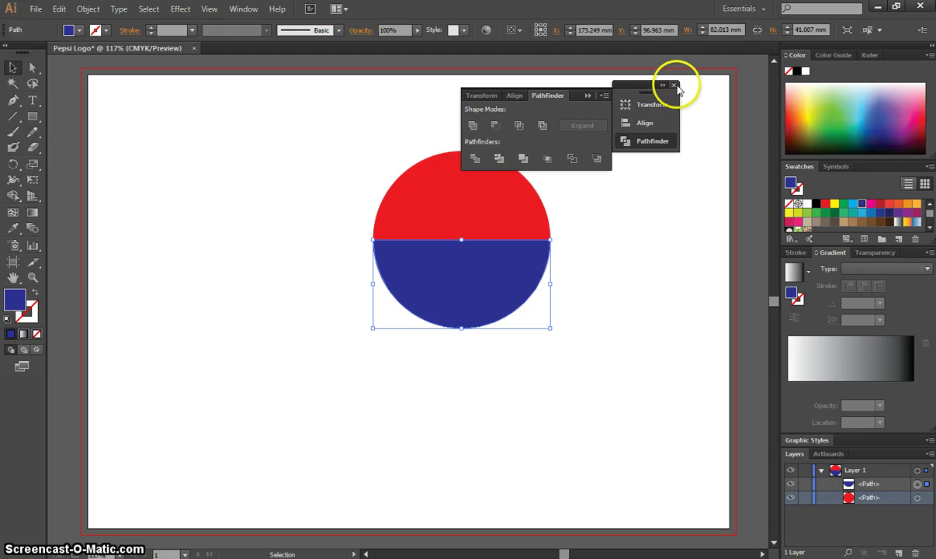
click(674, 84)
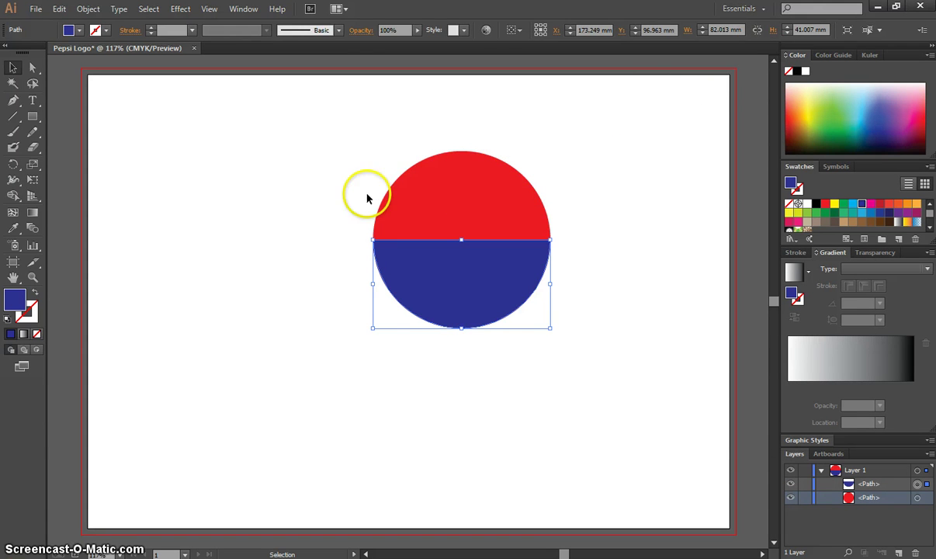
Select both circle halves and move them down and to the left
click(281, 160)
drag(334, 132, 610, 335)
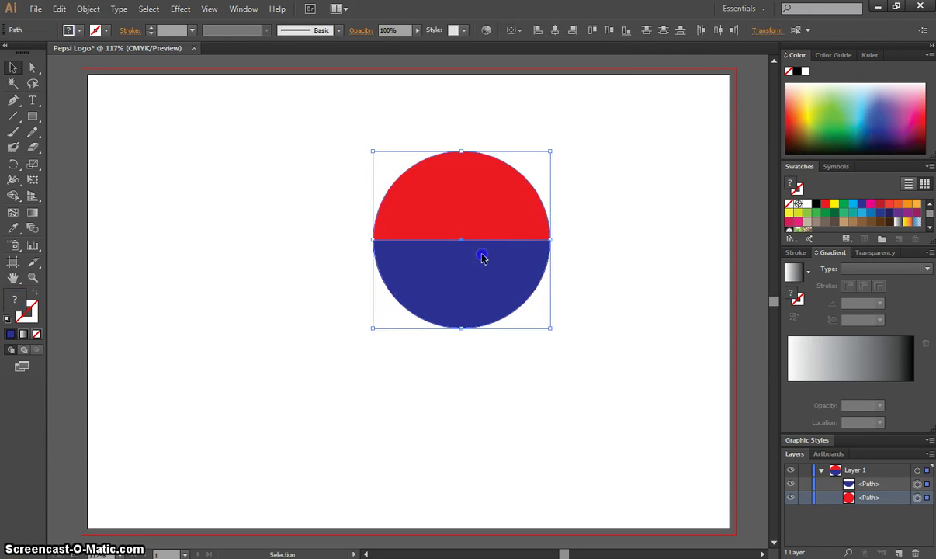
drag(481, 257, 274, 315)
click(369, 191)
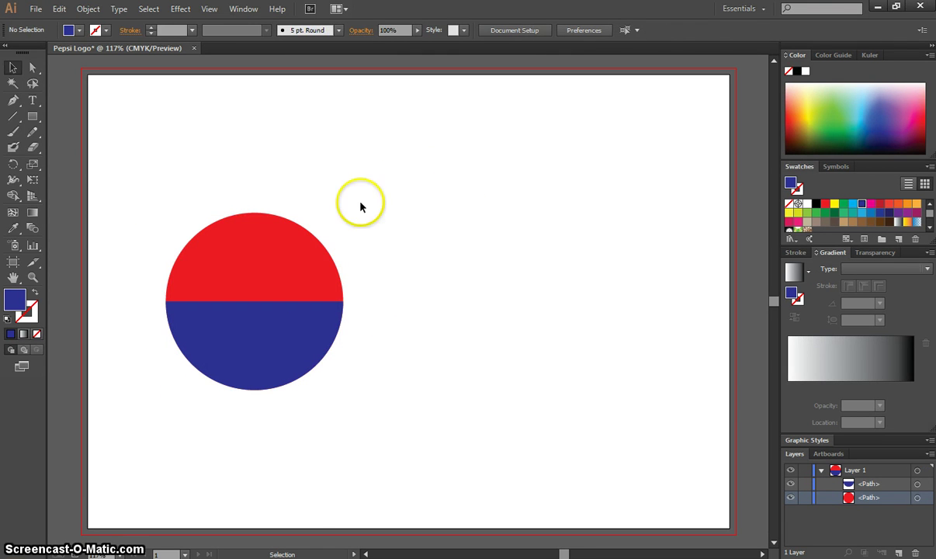
Draw a white rounded bar, about 92.6 × 12.9 mm, across the circle's middle and select it
drag(33, 116, 102, 138)
click(75, 30)
click(10, 53)
click(25, 52)
click(94, 29)
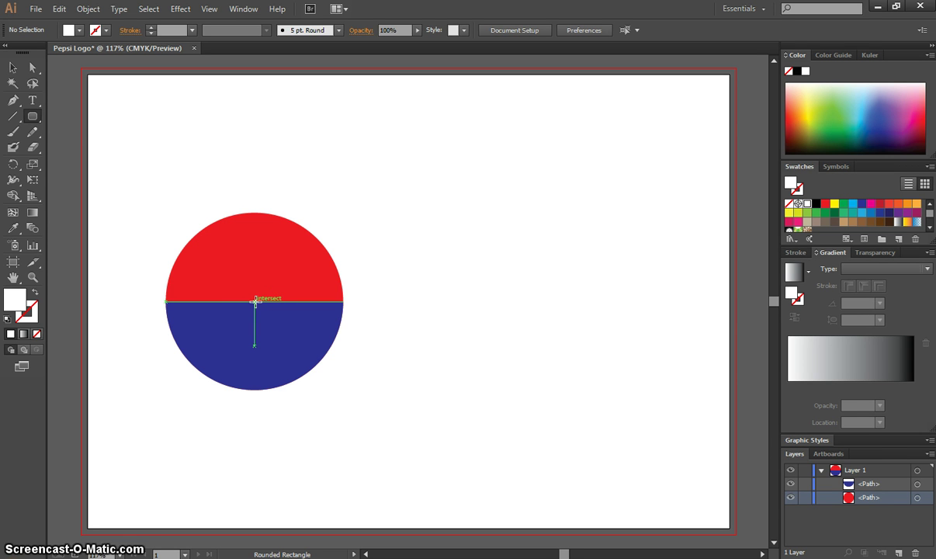
drag(256, 302, 355, 314)
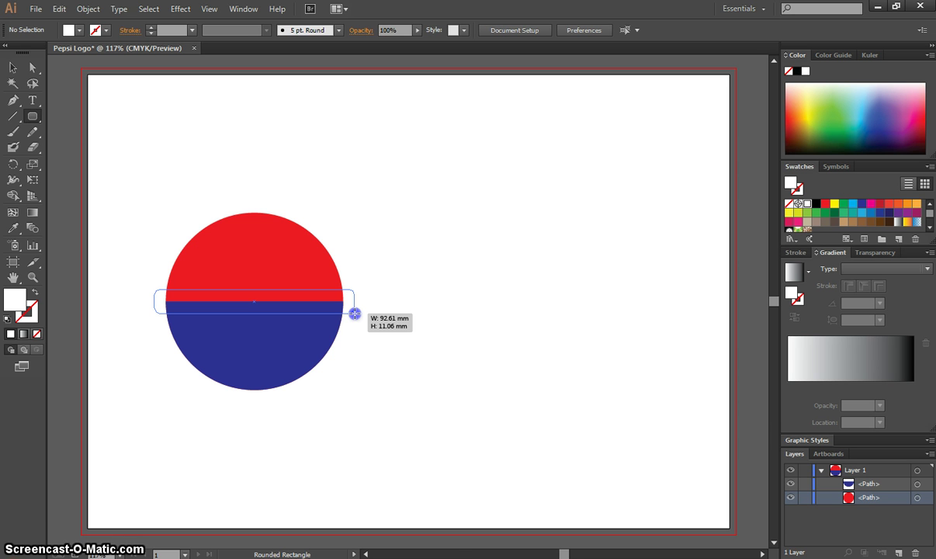
drag(354, 316, 356, 315)
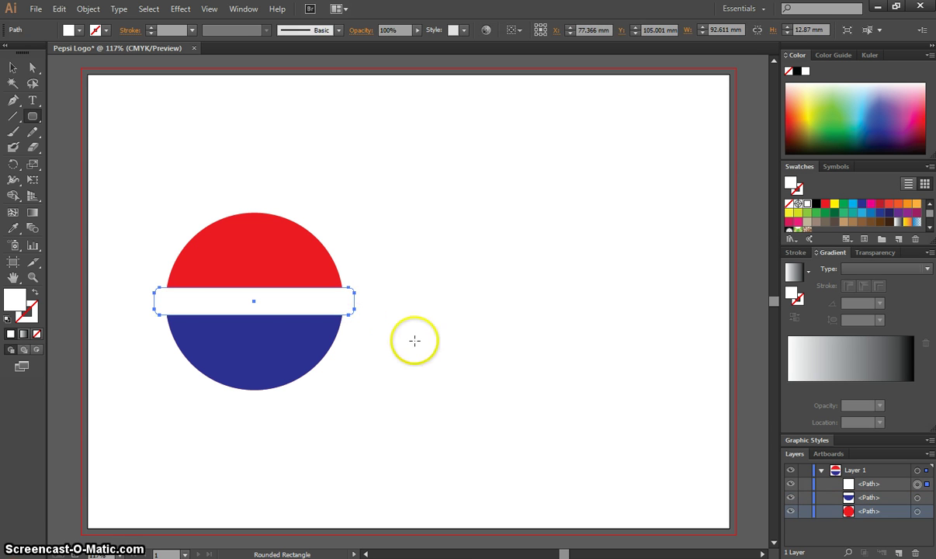
click(12, 68)
click(284, 152)
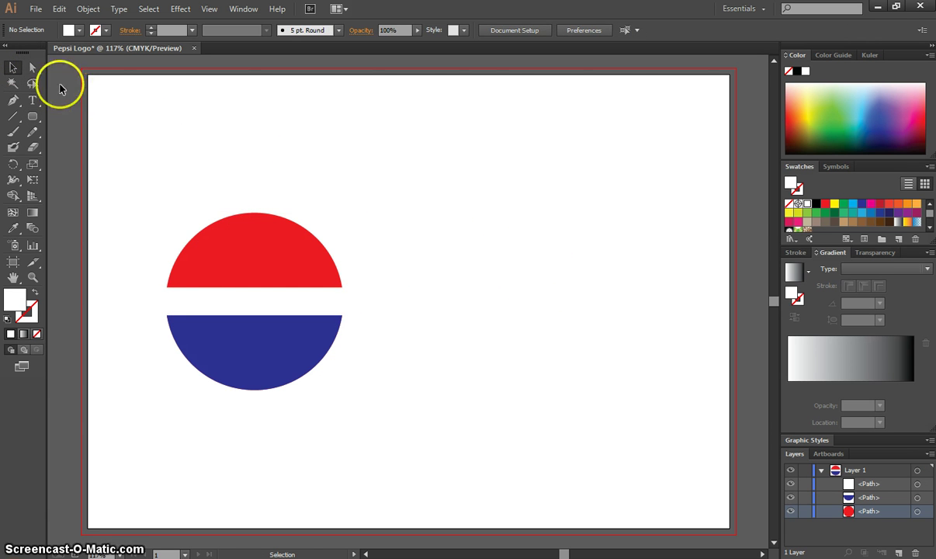
click(260, 299)
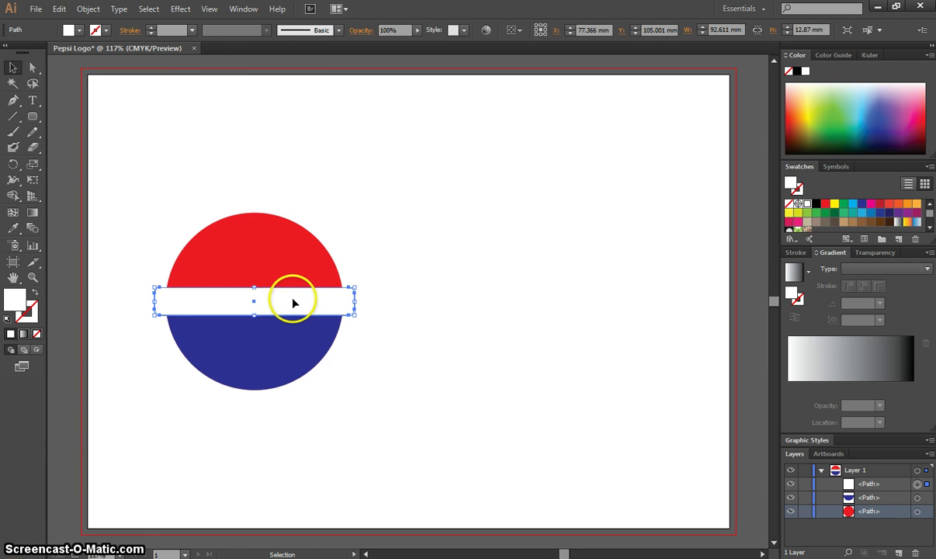
Apply an Effect > Warp > Flag with 60% horizontal bend to the white bar
click(181, 10)
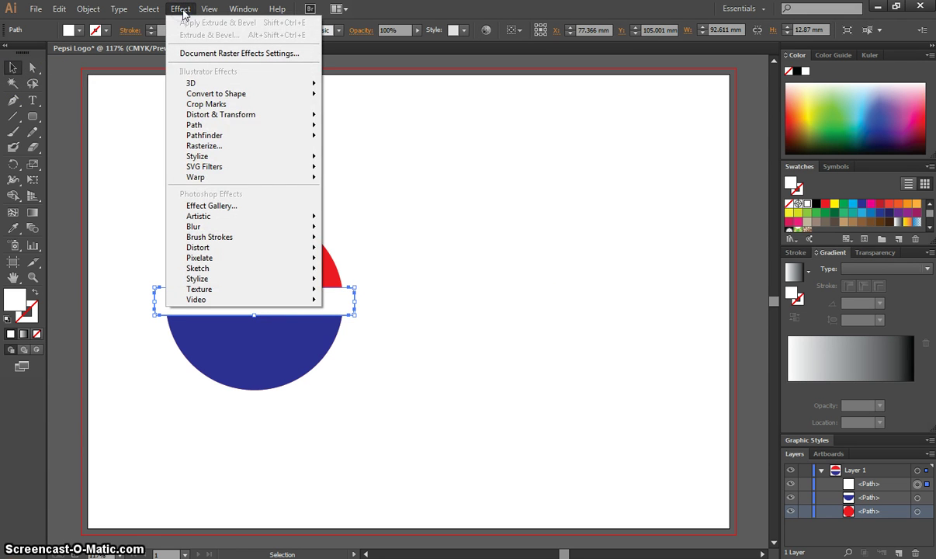
mouse_move(211, 177)
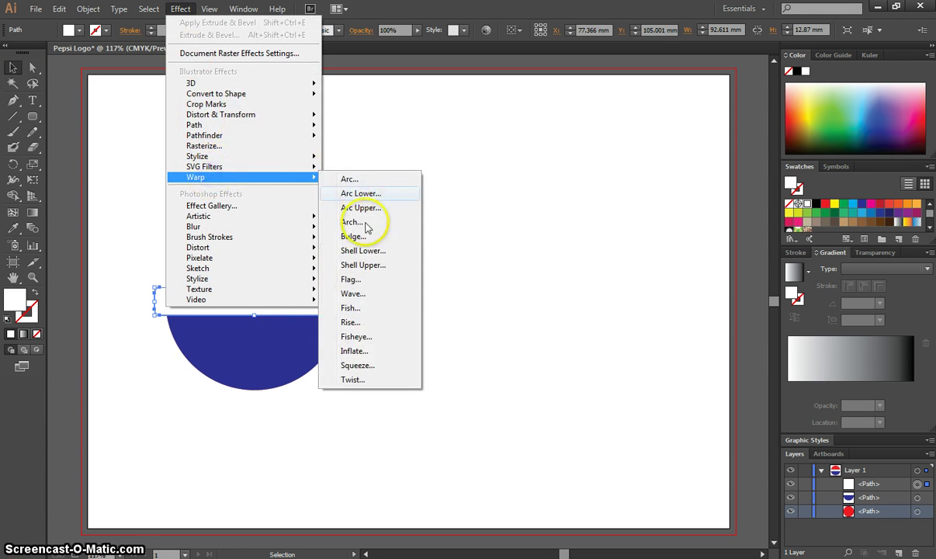
click(372, 281)
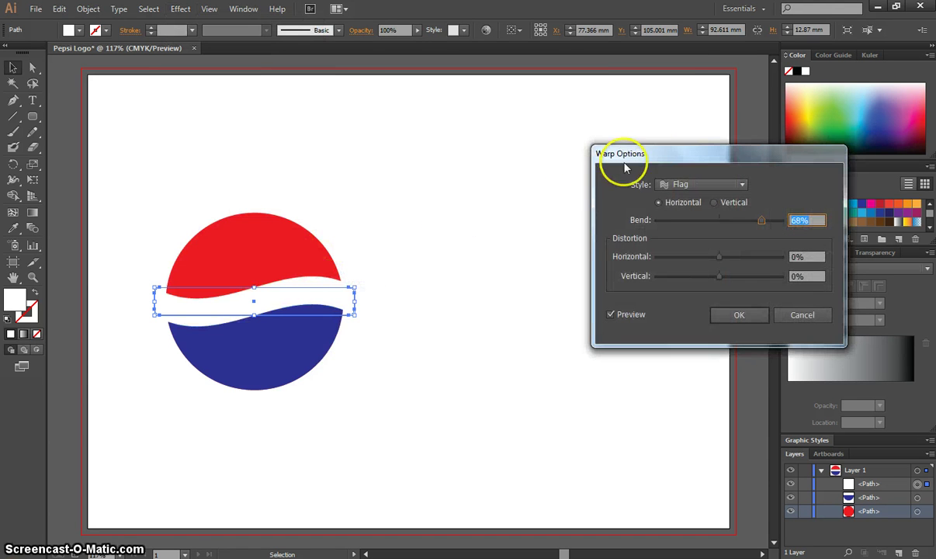
drag(641, 146, 550, 114)
mouse_move(654, 180)
mouse_down()
mouse_move(596, 182)
mouse_move(642, 182)
mouse_up()
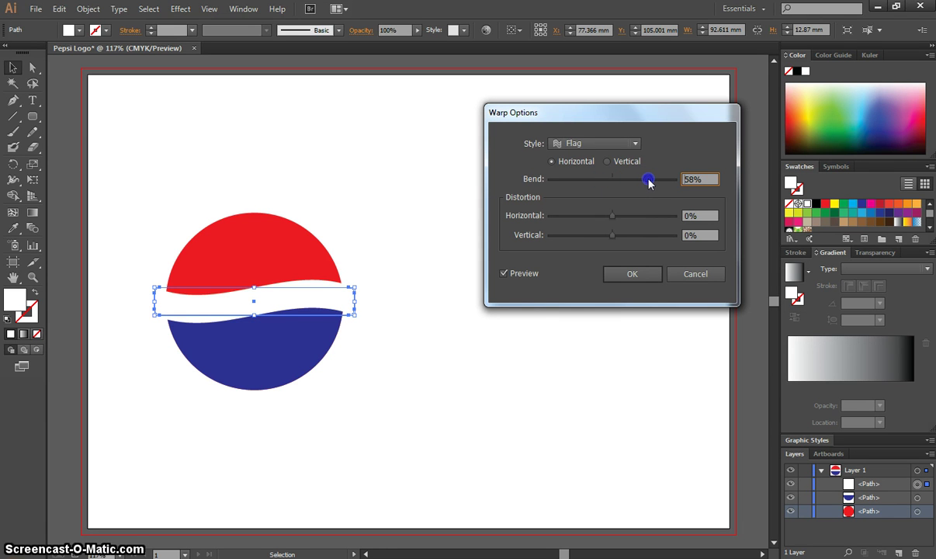
drag(650, 182, 650, 183)
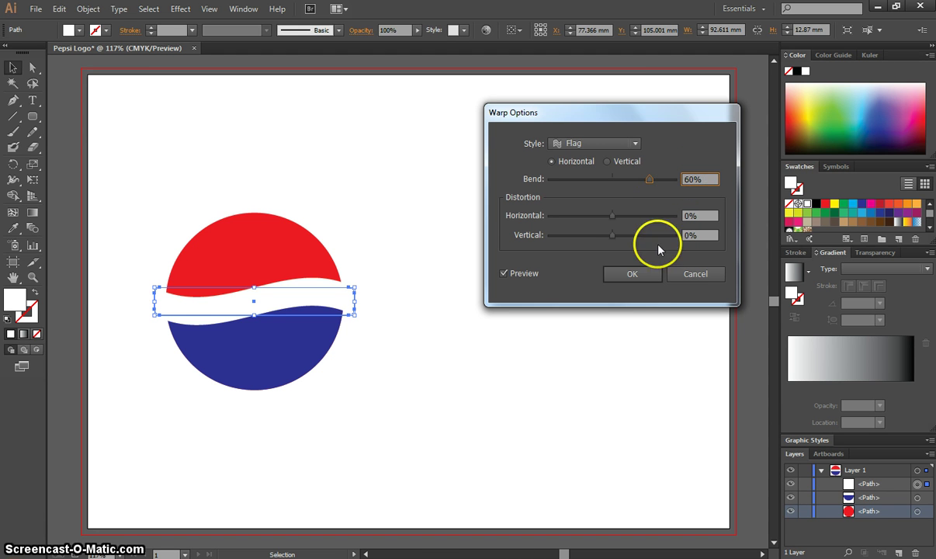
click(633, 274)
click(395, 218)
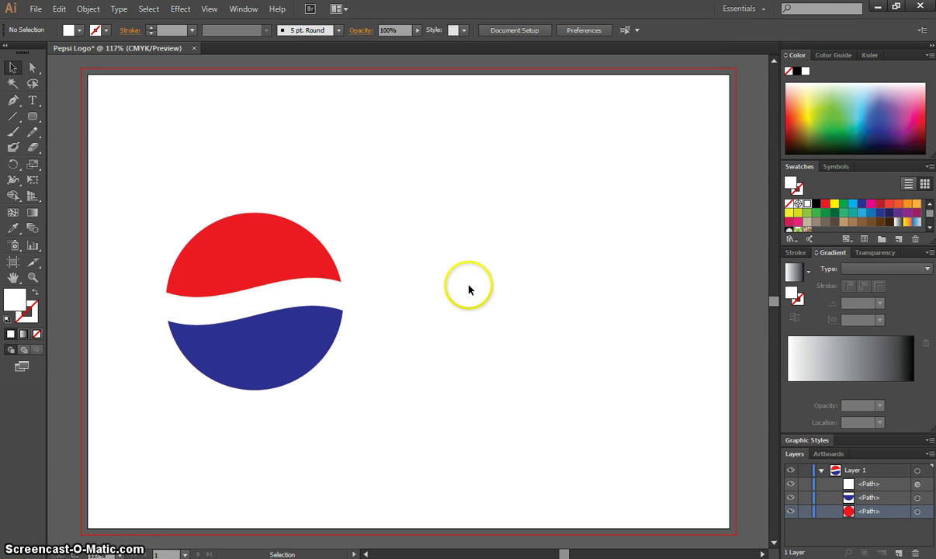
Start a text object right of the circle using the ! PEPSI ! font at 72 pt
click(31, 102)
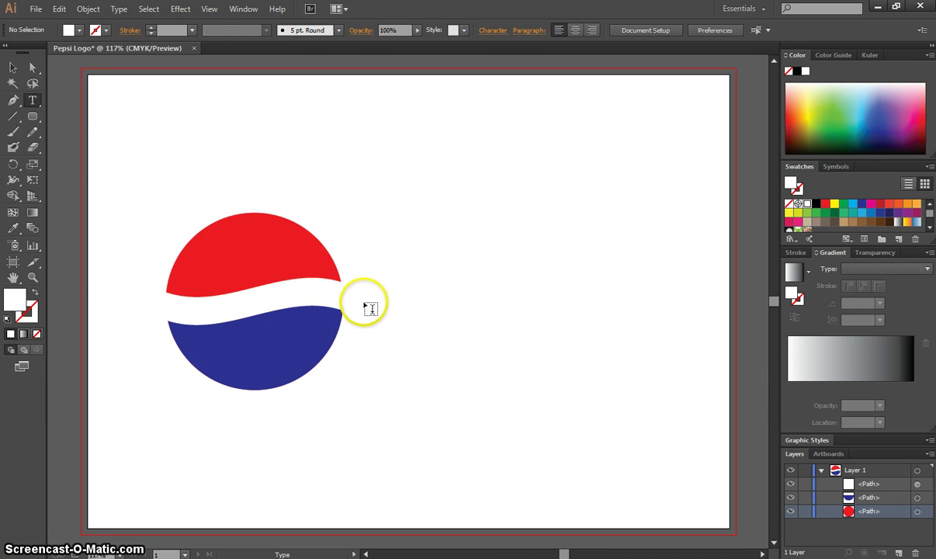
click(367, 284)
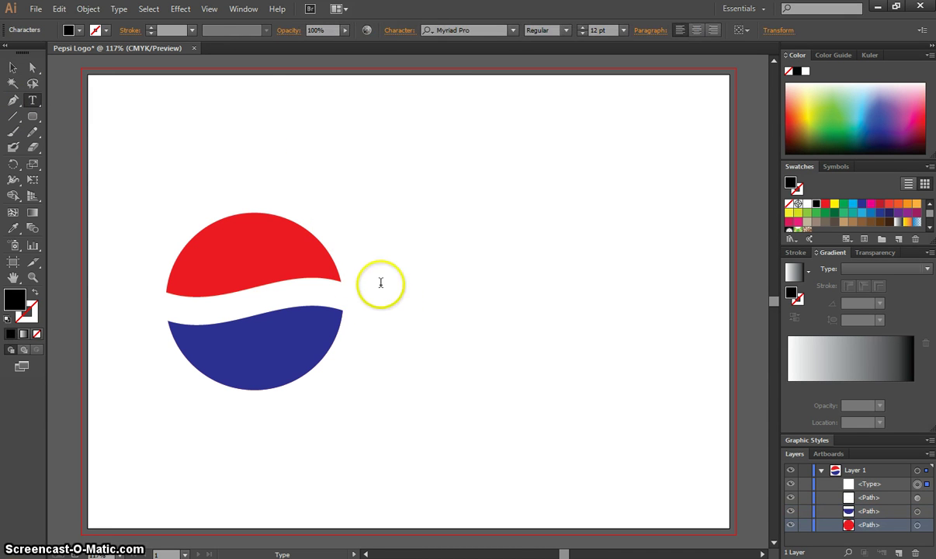
click(513, 31)
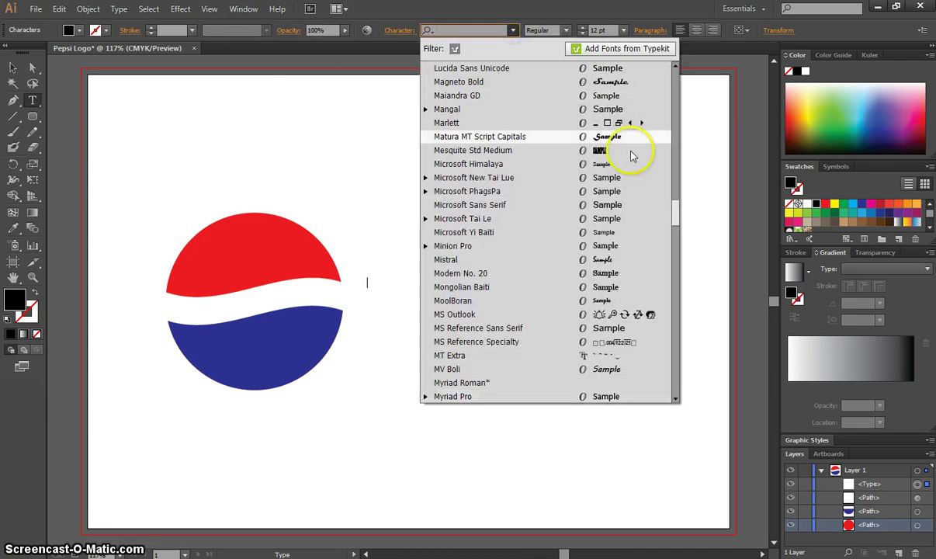
drag(677, 215, 668, 262)
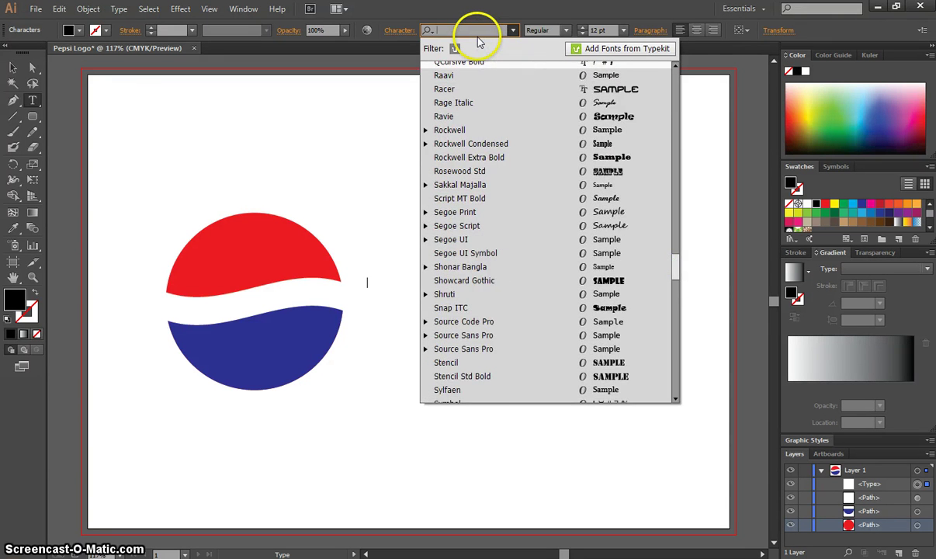
text(pep)
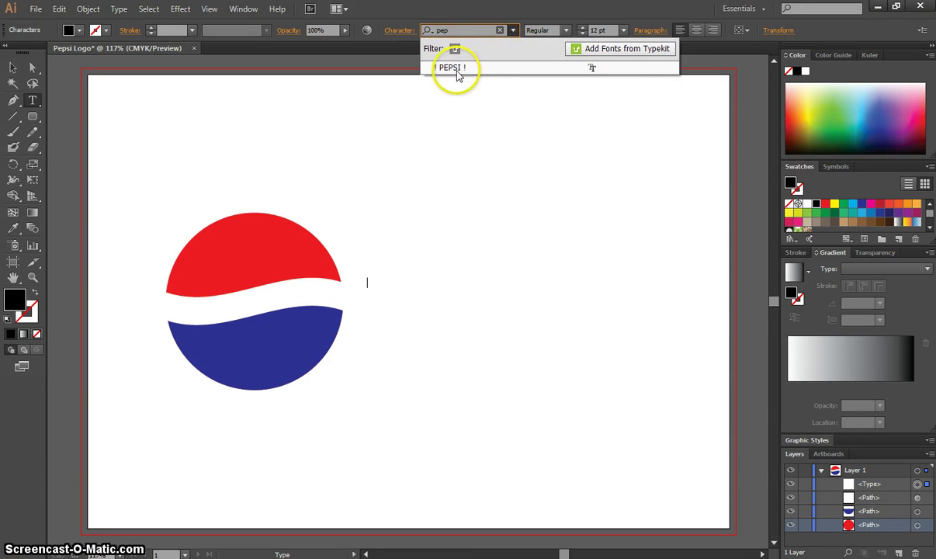
click(457, 72)
click(622, 31)
click(646, 264)
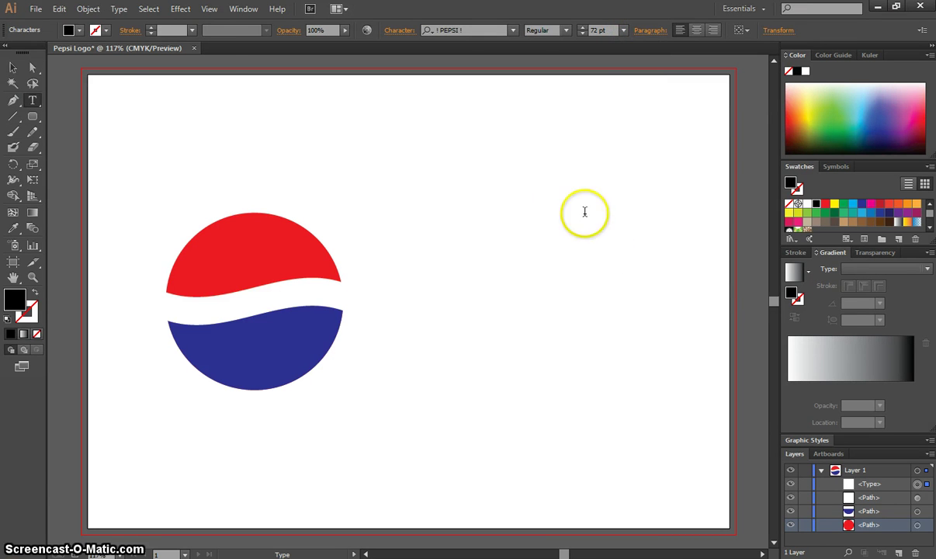
Set the text fill to blue and type PEPSI
click(79, 31)
click(234, 254)
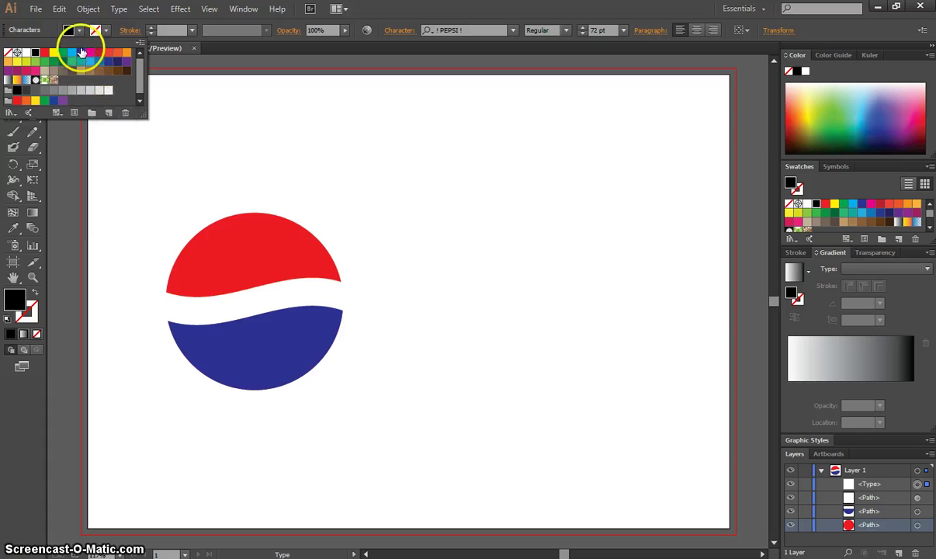
click(368, 280)
text(PEPSI)
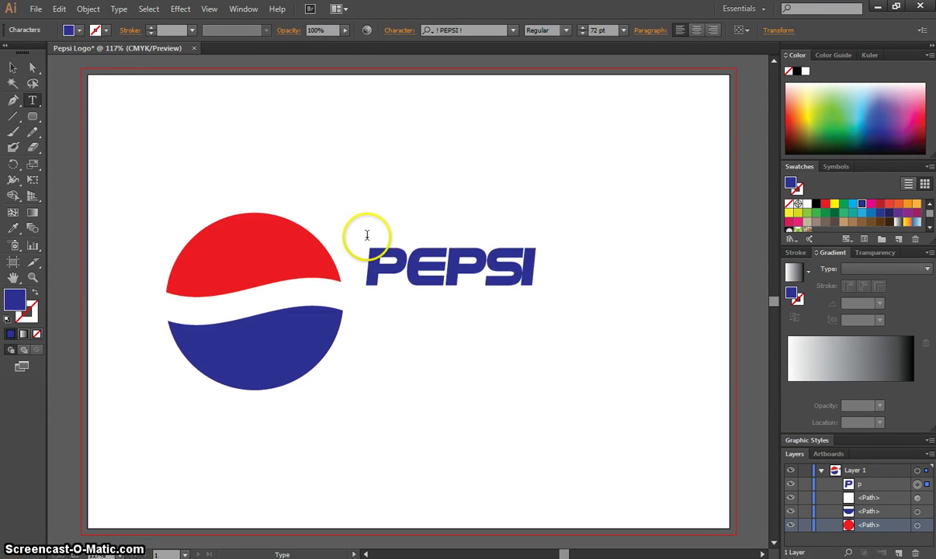
Enlarge the PEPSI lettering to about 150.66 pt and nudge it slightly right
click(12, 69)
drag(537, 297, 709, 427)
mouse_move(368, 354)
mouse_down()
mouse_move(347, 363)
mouse_move(355, 357)
mouse_up()
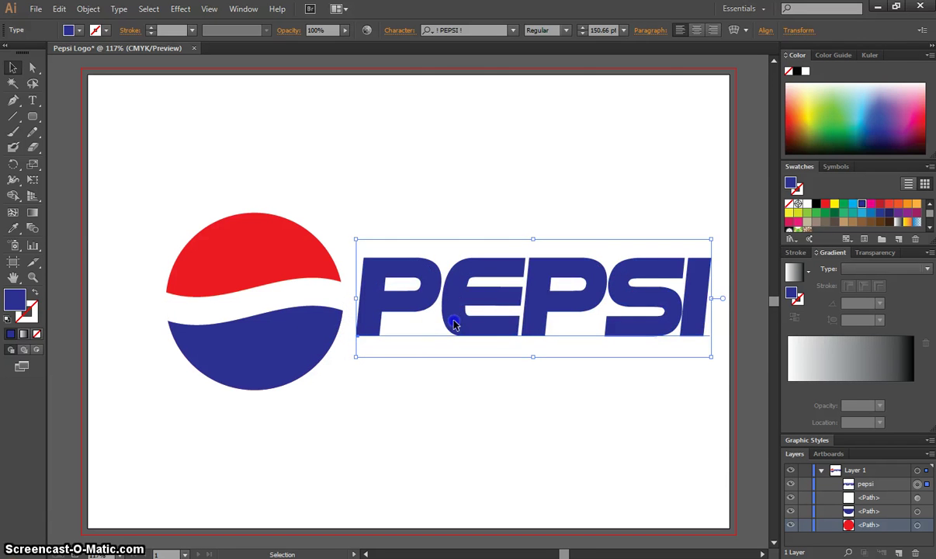
drag(453, 324, 458, 320)
Group the circle's three parts into a single object
click(238, 152)
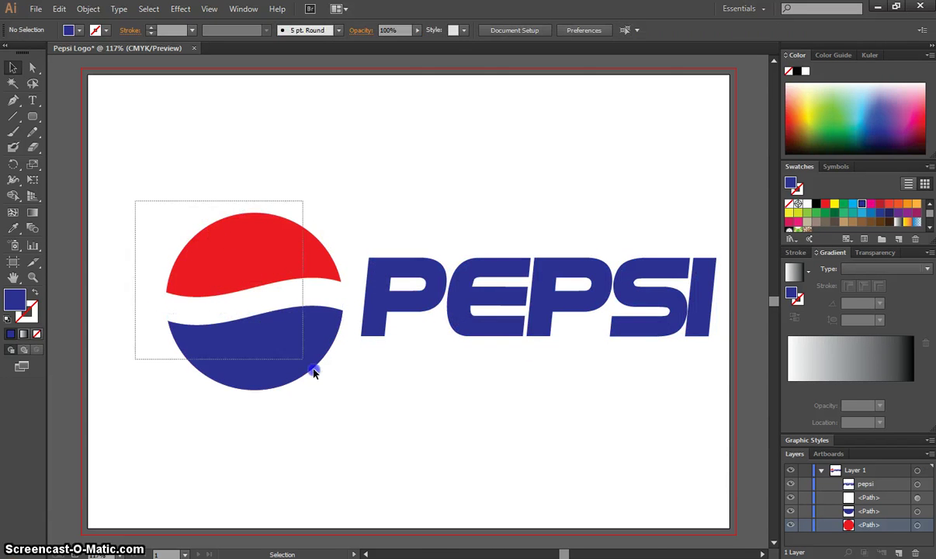
drag(314, 372, 341, 422)
right_click(228, 257)
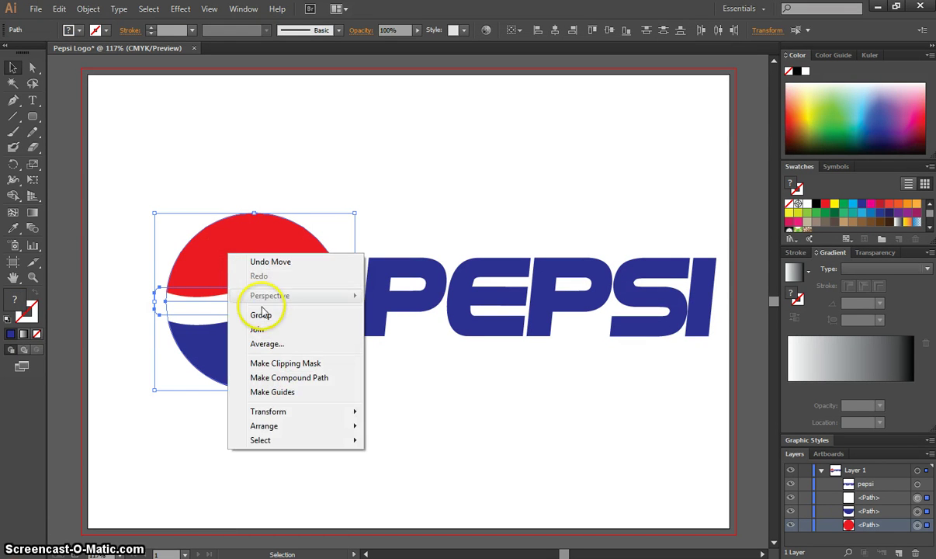
click(297, 315)
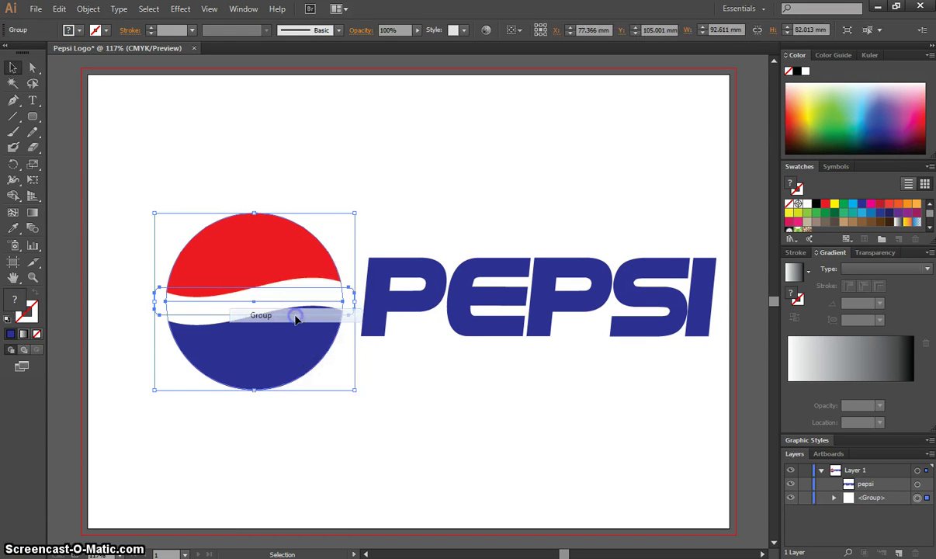
Move the circle group further left, away from the PEPSI lettering
click(411, 371)
drag(303, 344, 248, 349)
drag(351, 293, 440, 302)
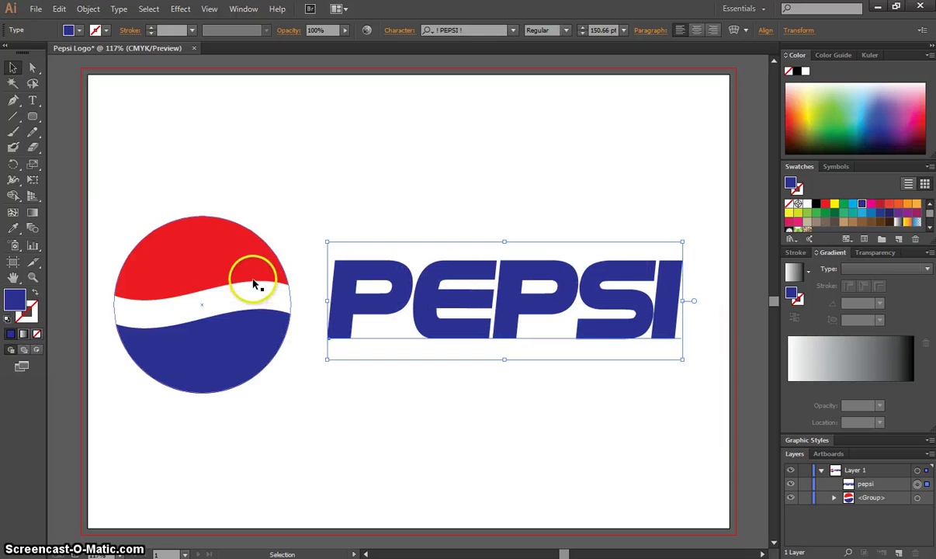
Align the circle group and PEPSI lettering on their vertical centres with Vertical Align Center
drag(148, 192, 414, 359)
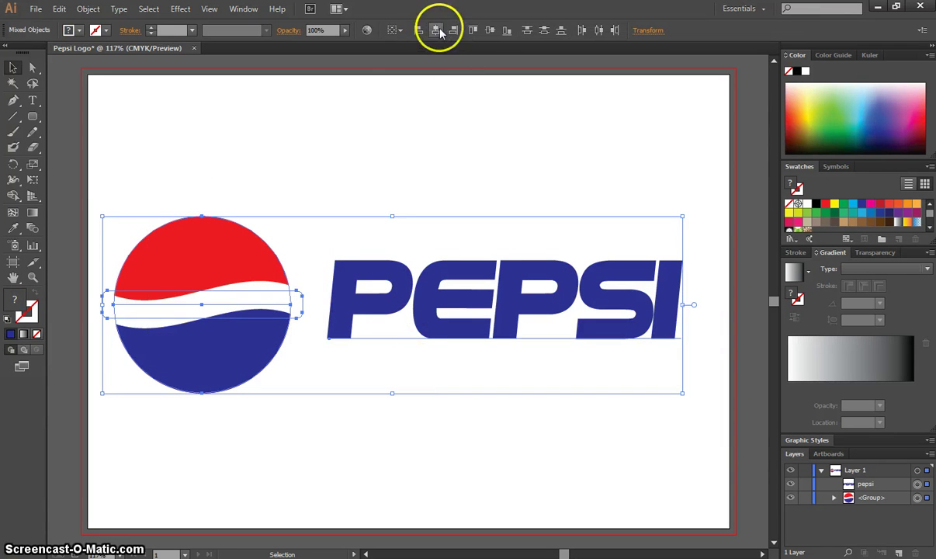
click(488, 31)
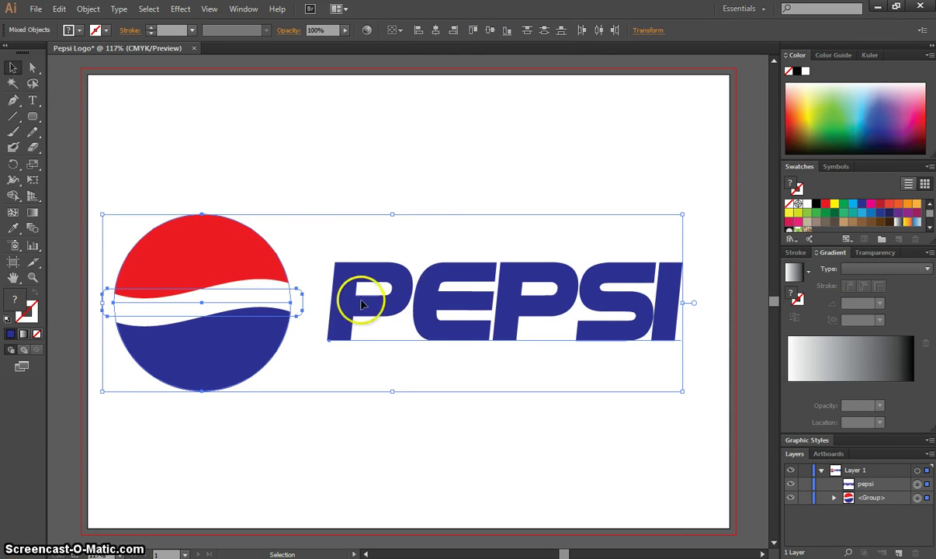
click(376, 165)
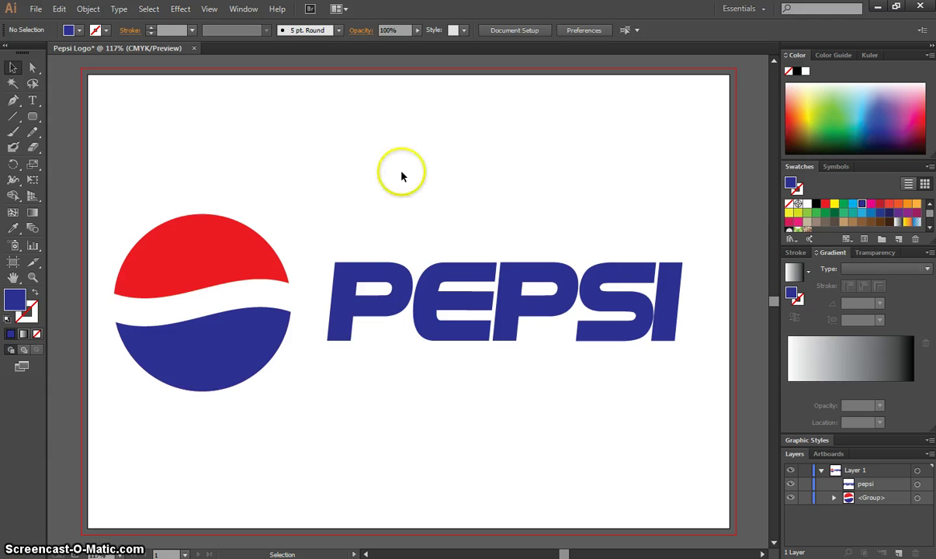
click(36, 9)
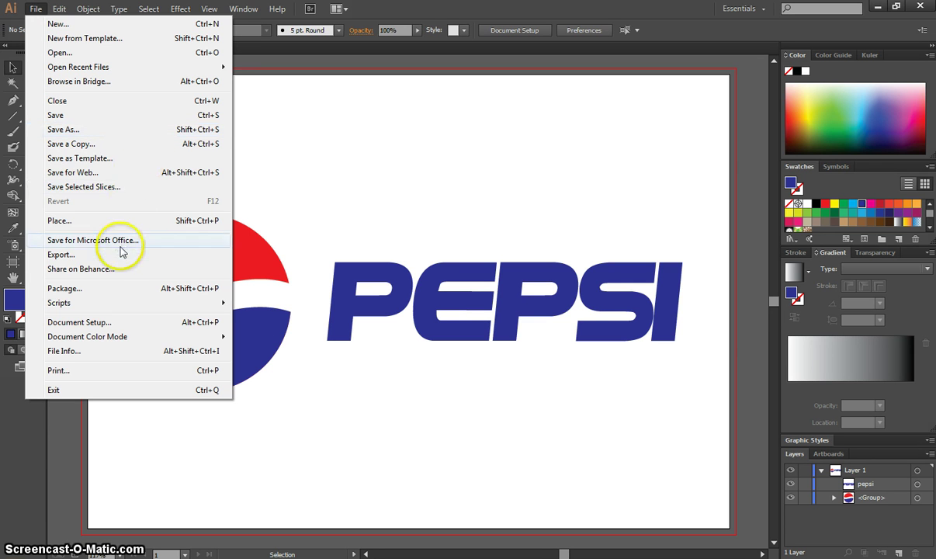
click(388, 183)
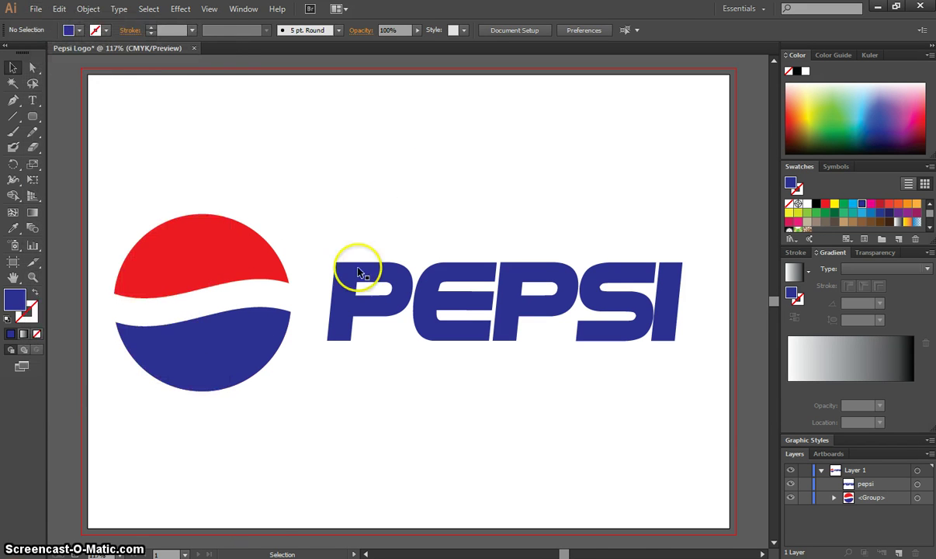